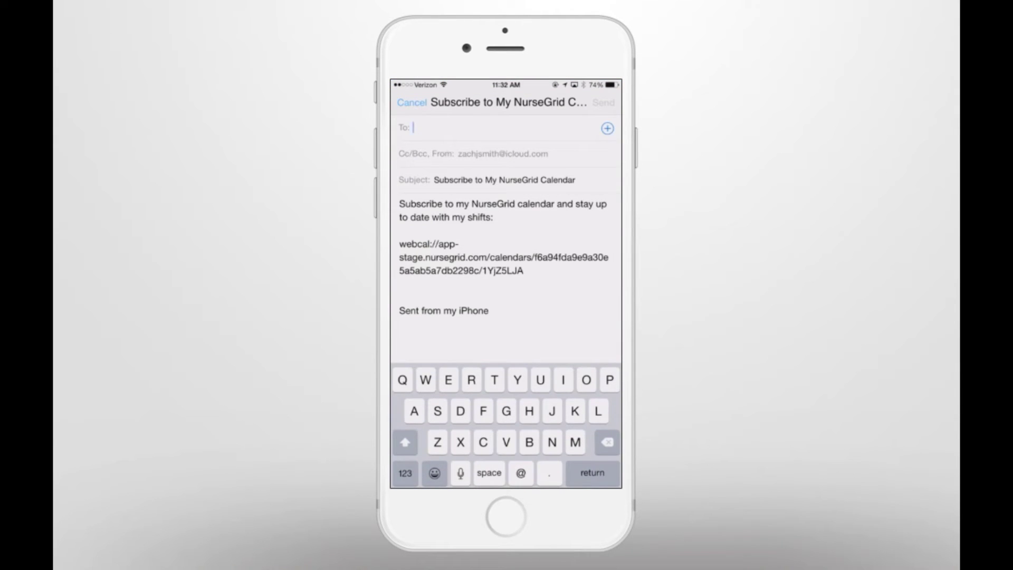
Start cancelling the subscription-link email draft, then back out and keep it open.
click(412, 103)
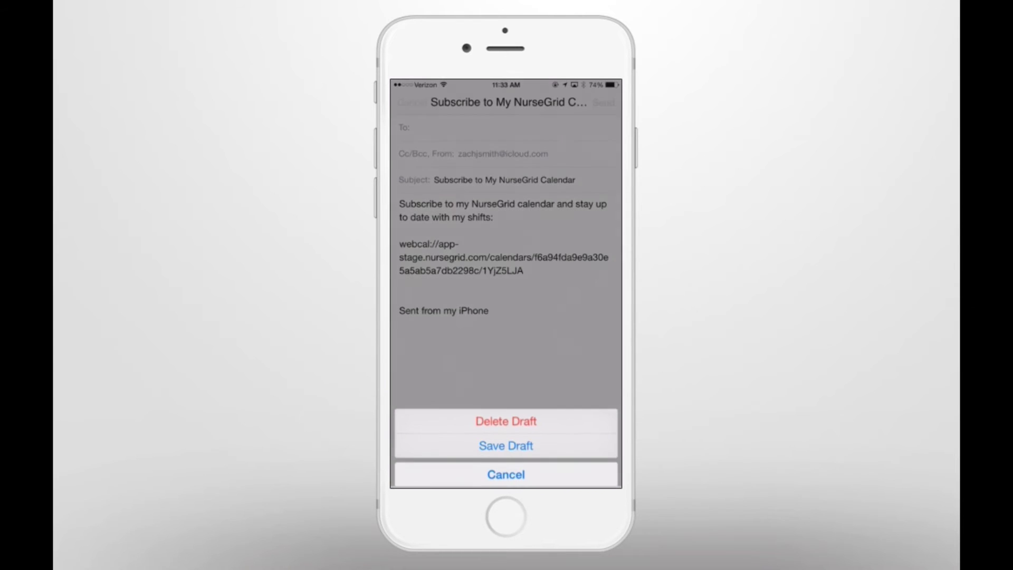
click(506, 478)
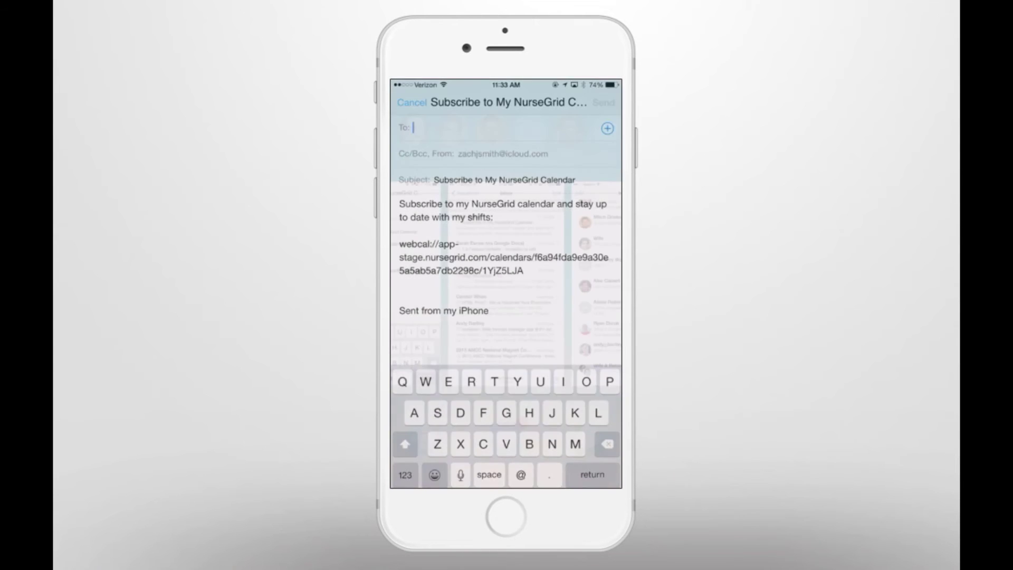